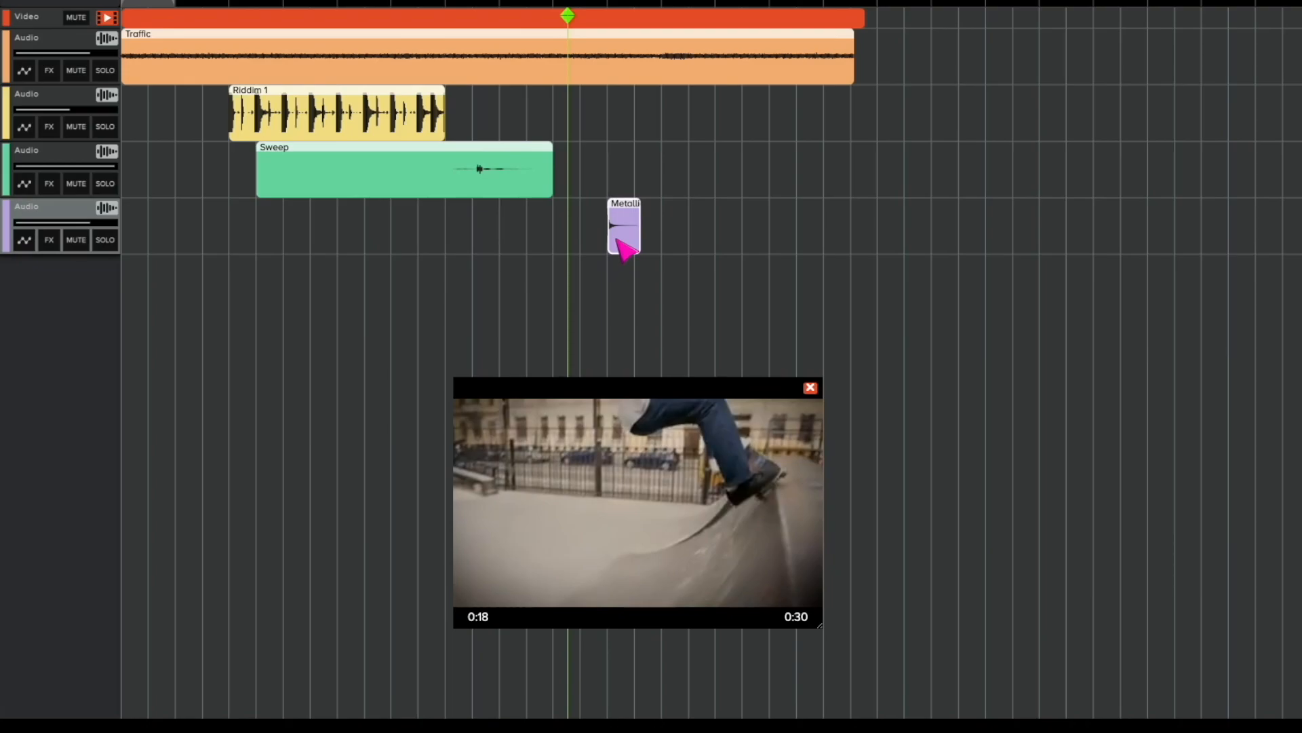
Move the metallic sound clip on the fourth audio track earlier so that it starts around the playhead.
drag(616, 239, 580, 238)
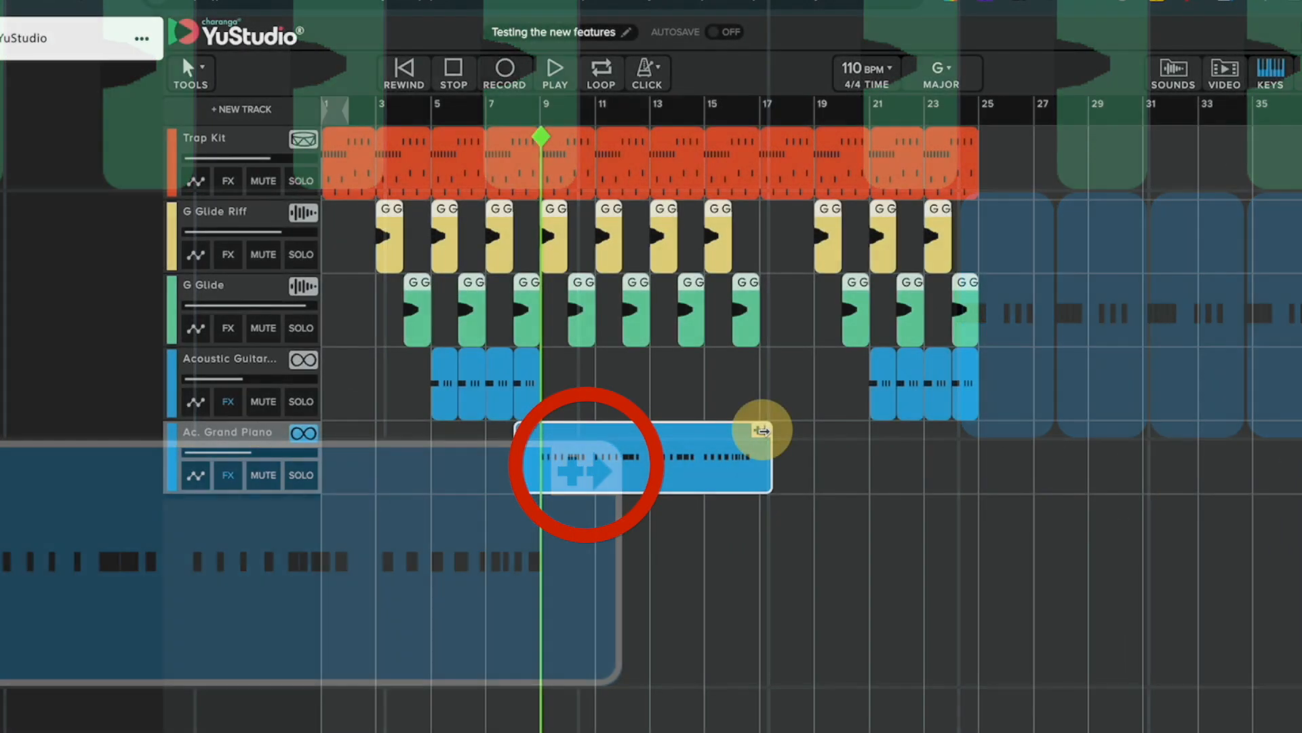
Repeat the Ac. Grand Piano clip two more times along its track, up to about bar 36.
drag(762, 431, 1293, 458)
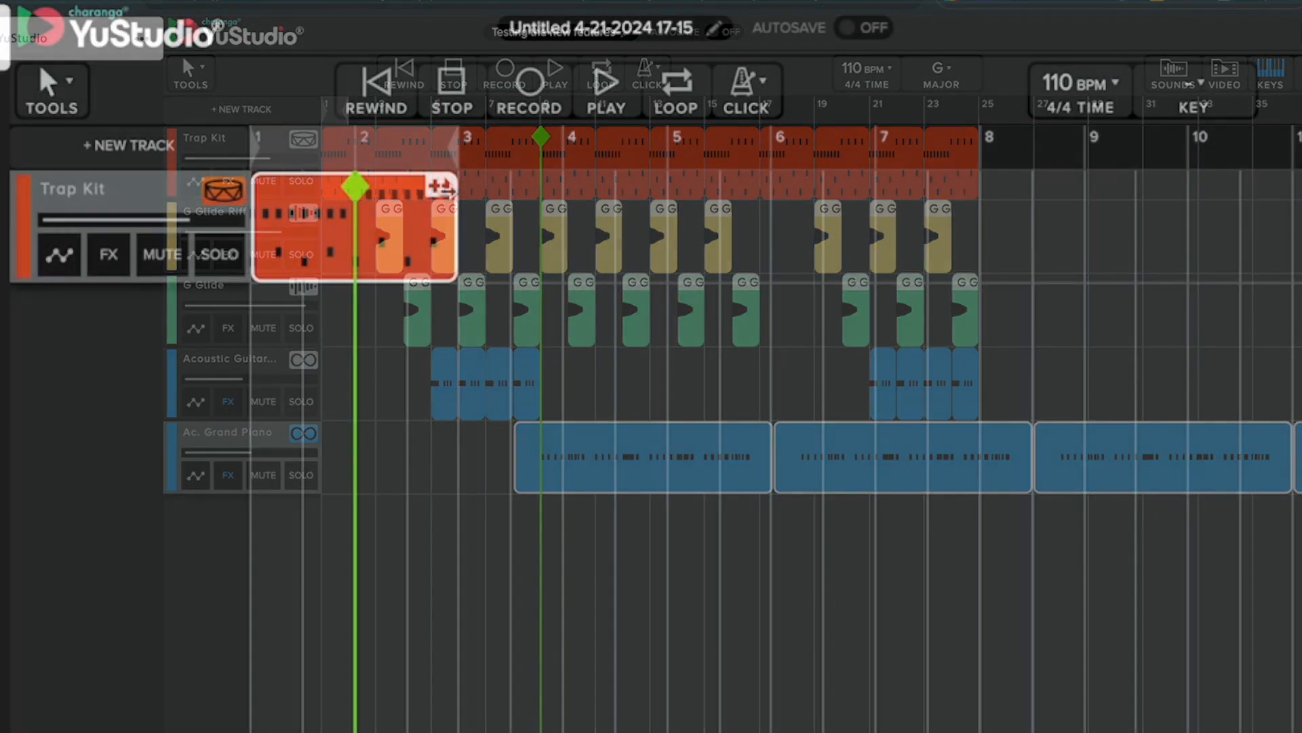
Repeat the two-bar Trap Kit clip along its track from bar 3 onward.
click(444, 190)
drag(446, 191, 488, 192)
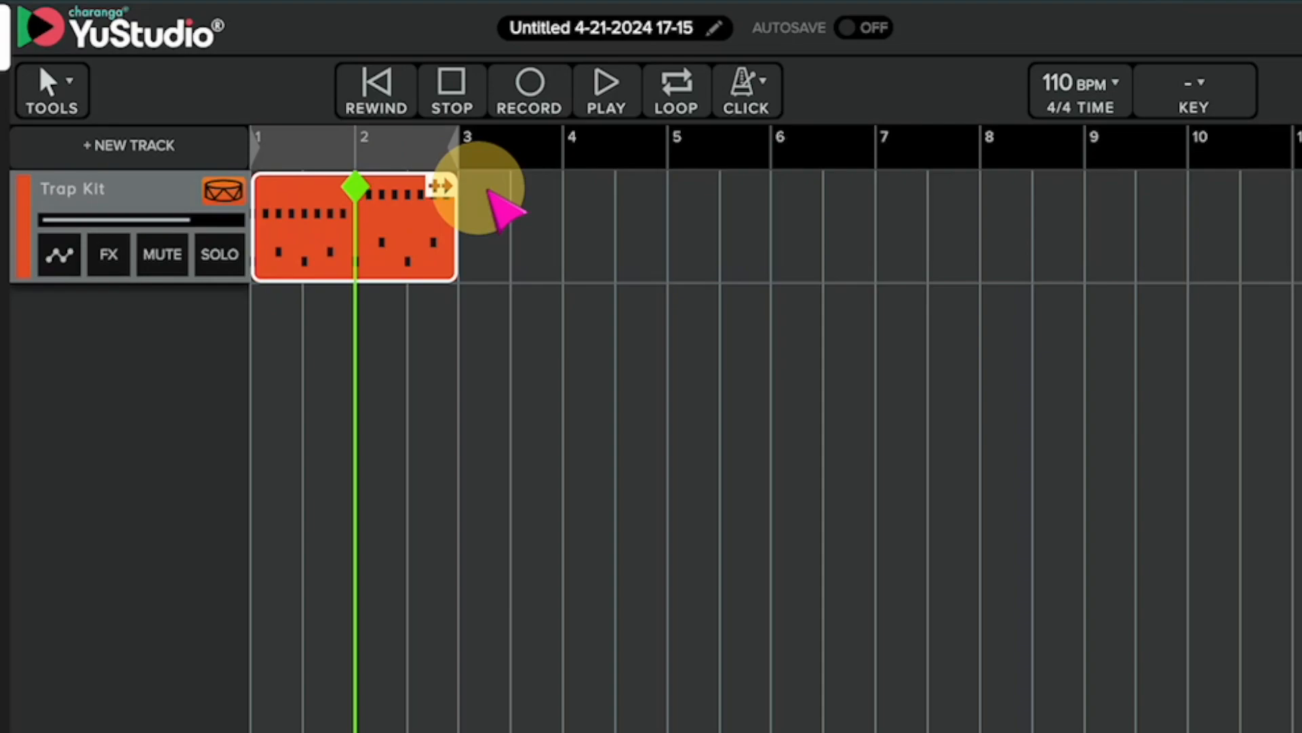
drag(487, 191, 1003, 245)
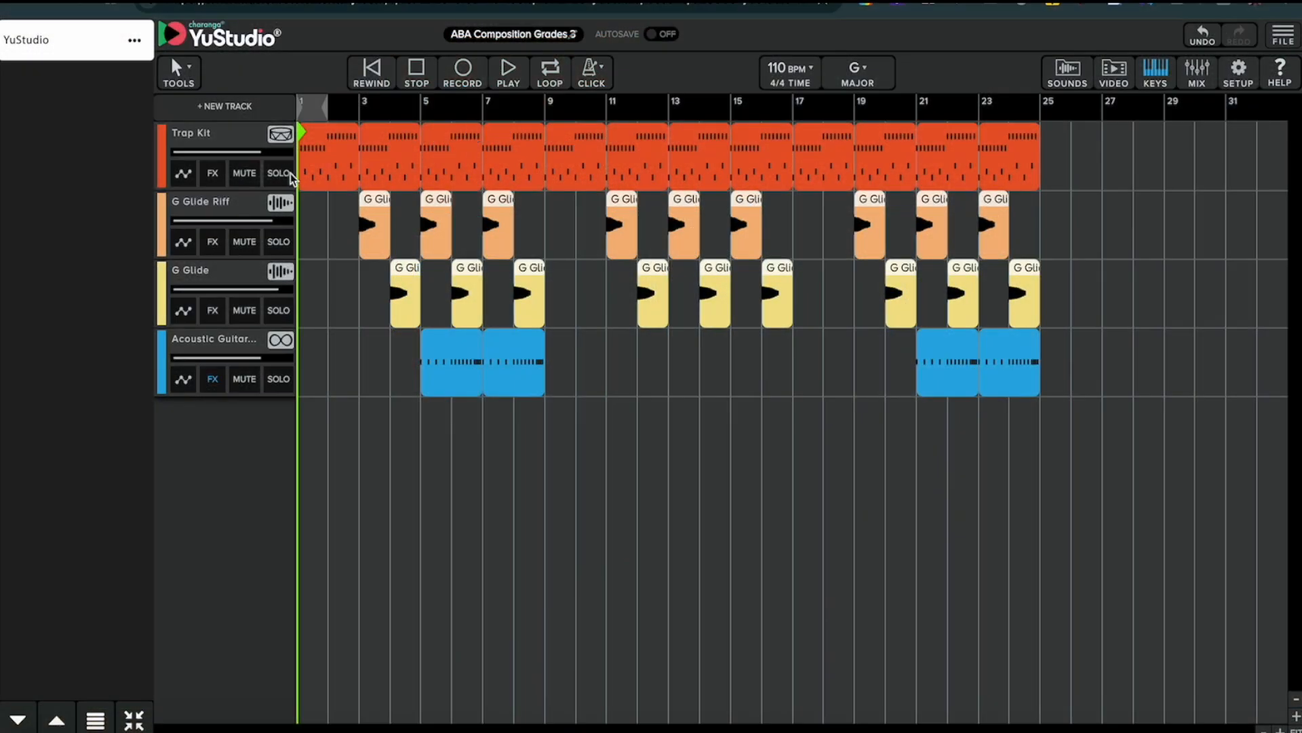
Bounce the Trap Kit track and close its drum instrument editor.
right_click(282, 134)
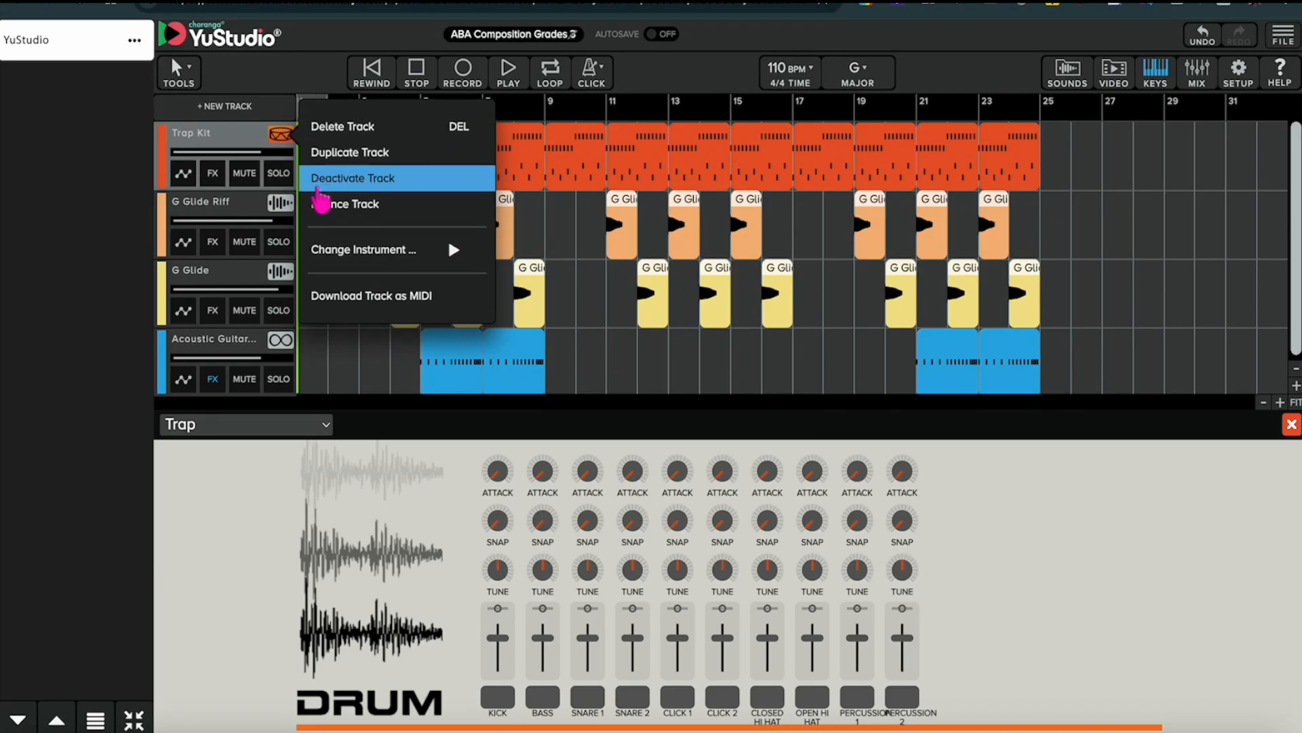
click(316, 207)
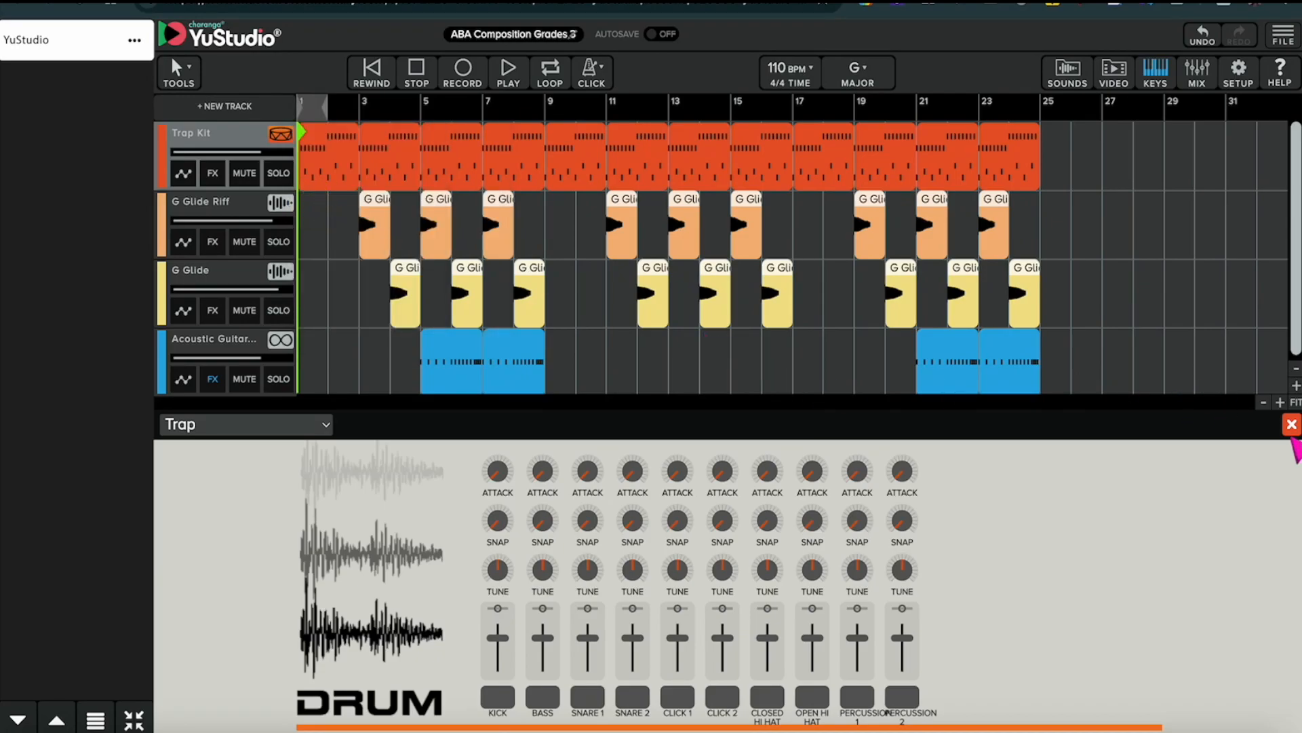
click(1292, 426)
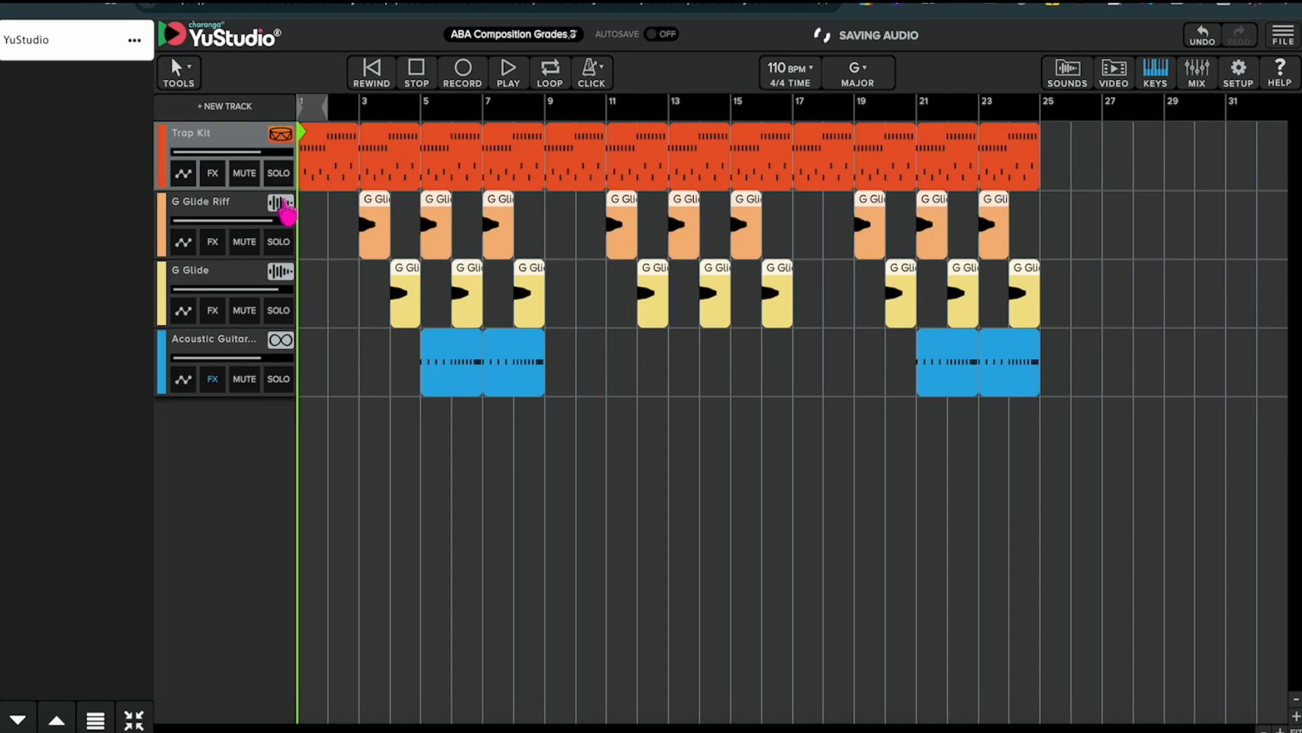
Bounce the G Glide Riff, G Glide and Acoustic Guitar tracks one after another.
right_click(281, 203)
click(312, 274)
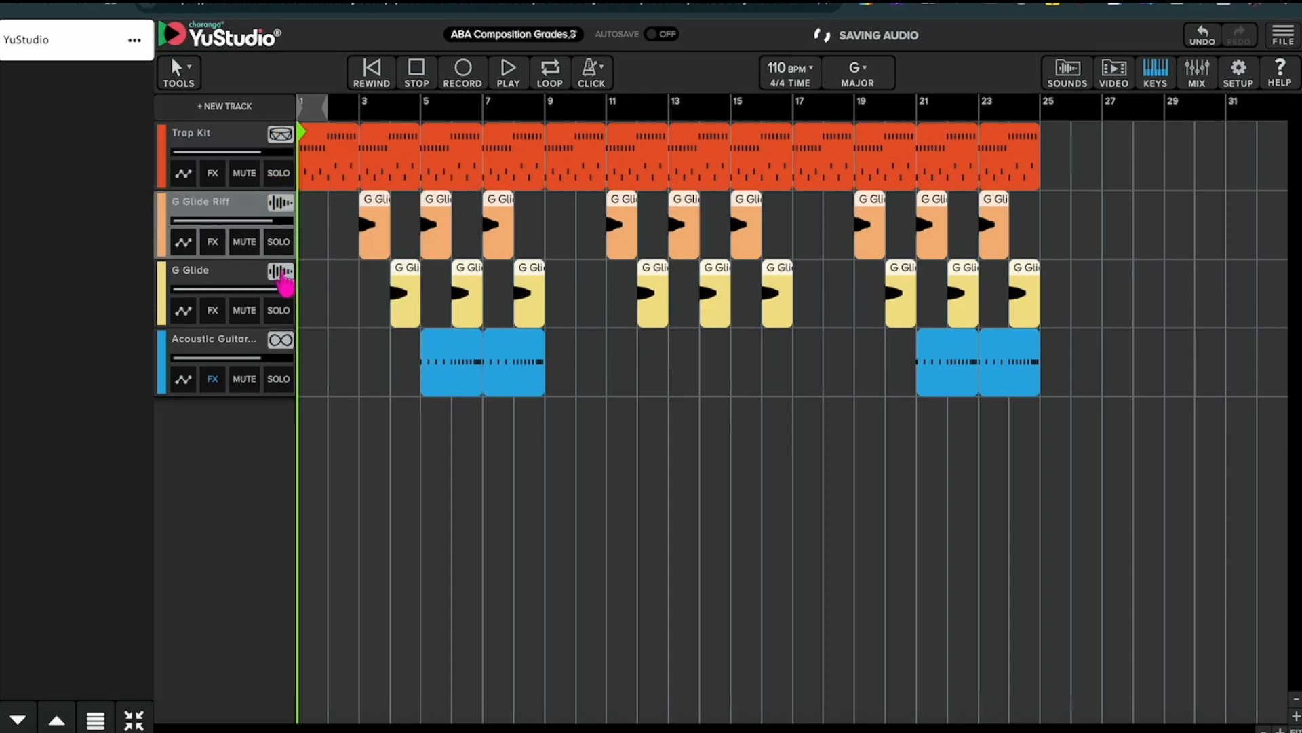
right_click(281, 271)
click(314, 342)
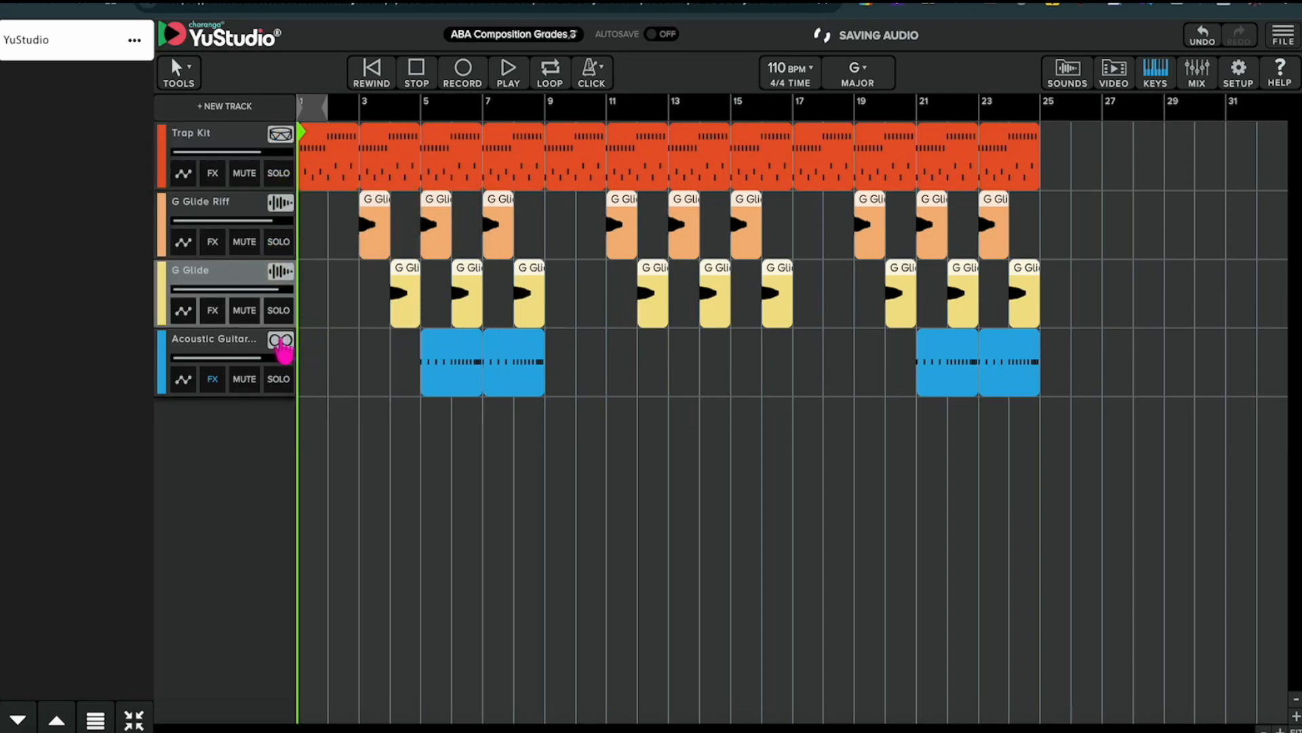
right_click(282, 342)
click(316, 410)
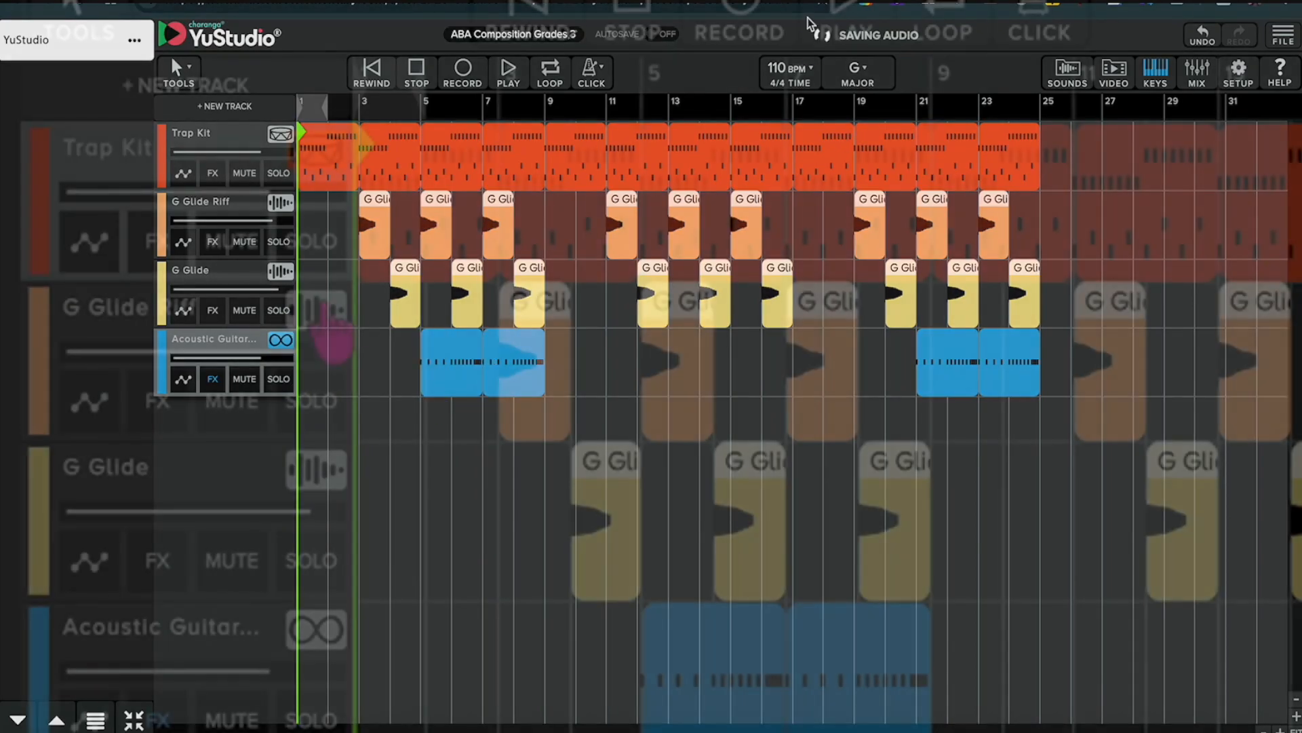
right_click(285, 203)
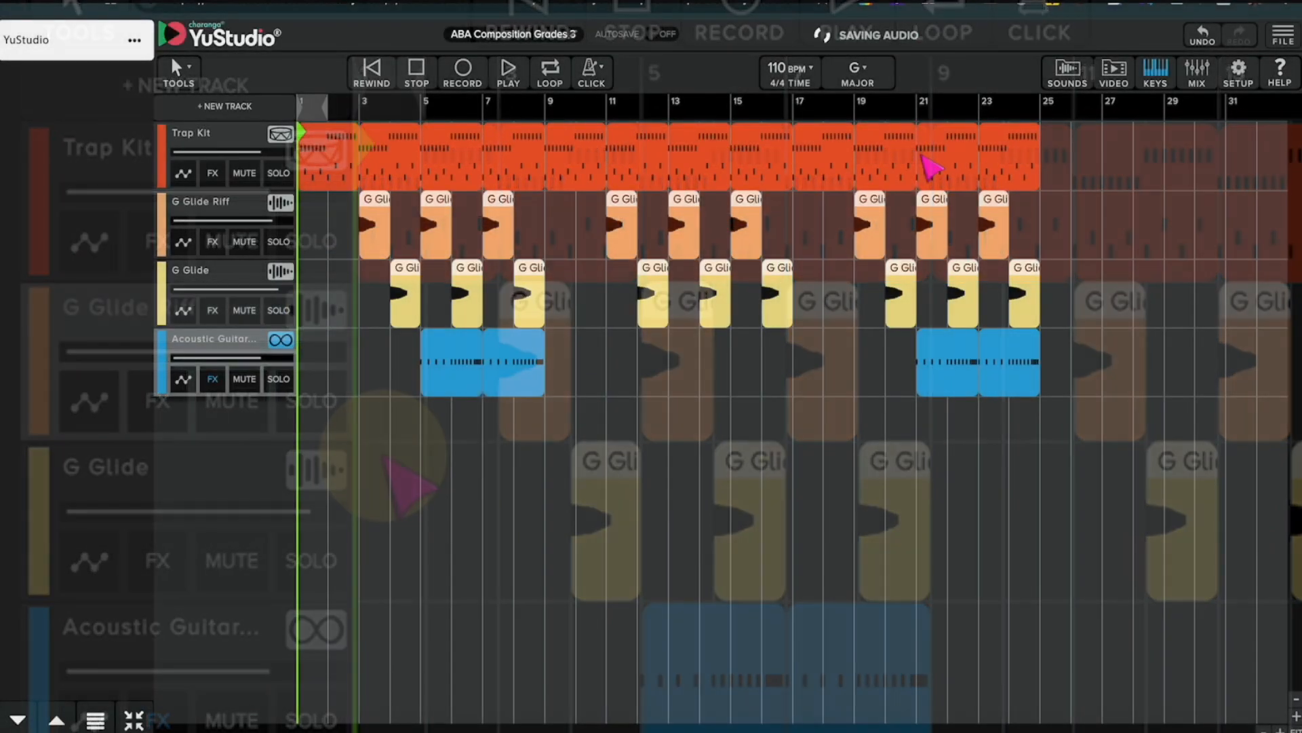
Deactivate the original Trap Kit and G Glide Riff tracks, keeping the bounced audio tracks active.
click(279, 134)
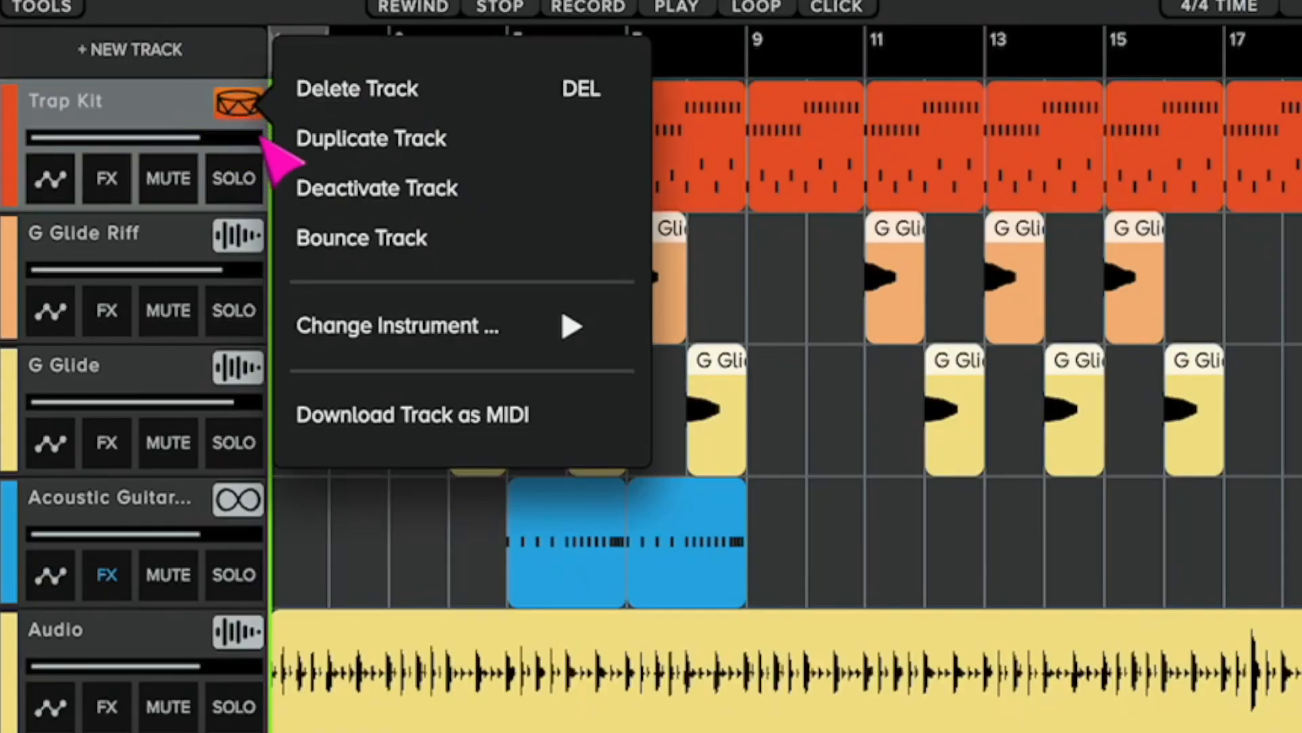
click(291, 185)
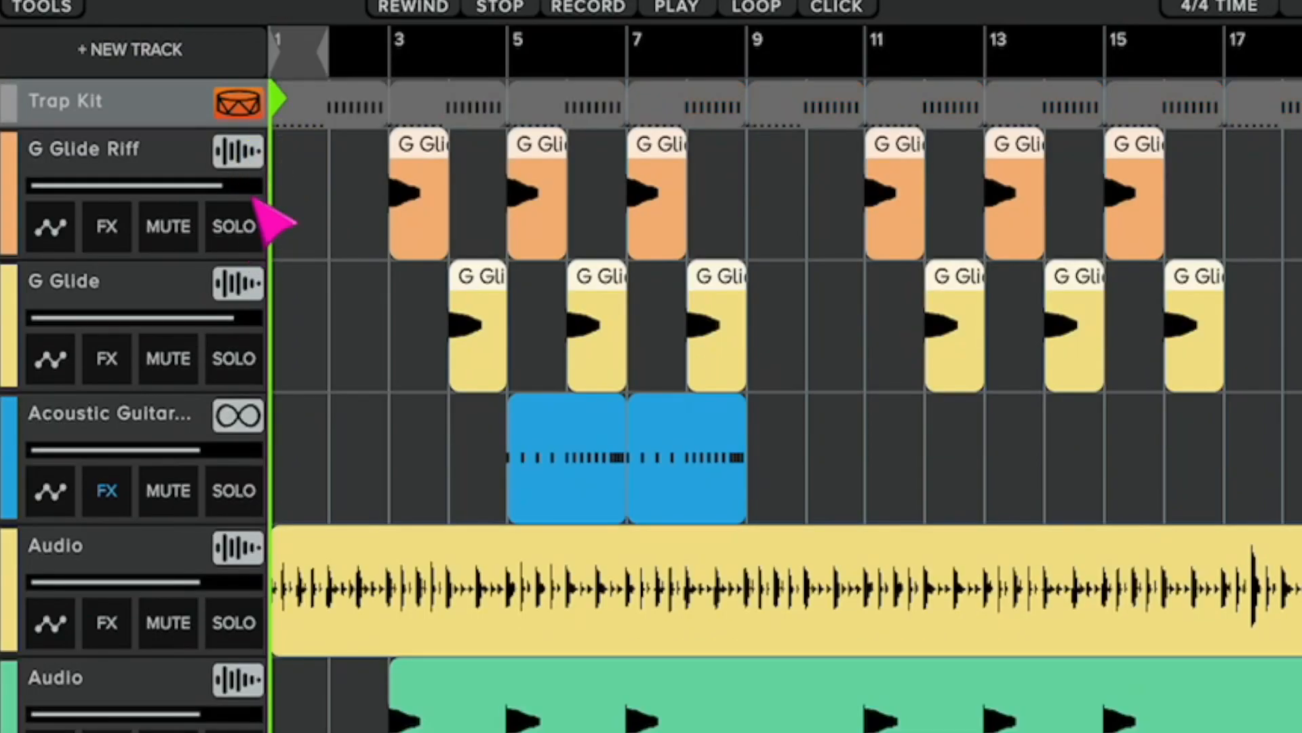
click(244, 164)
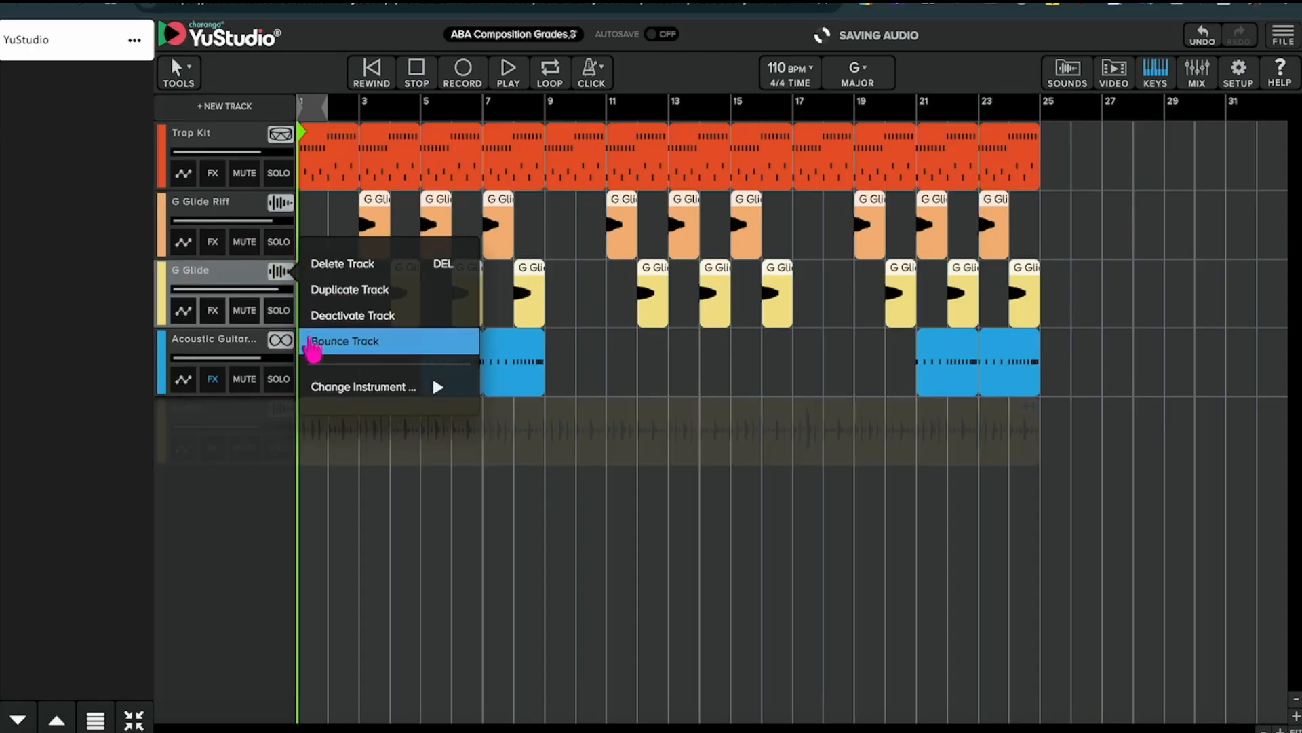
click(311, 346)
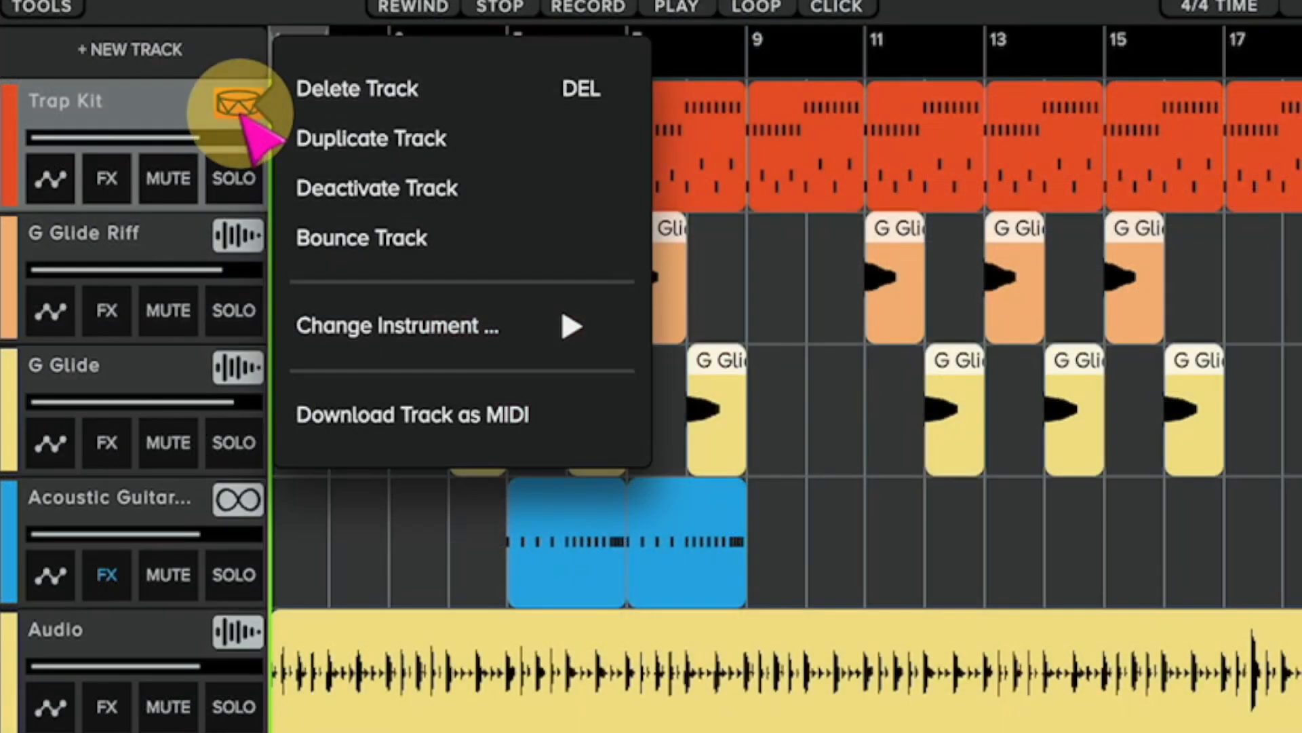
click(291, 186)
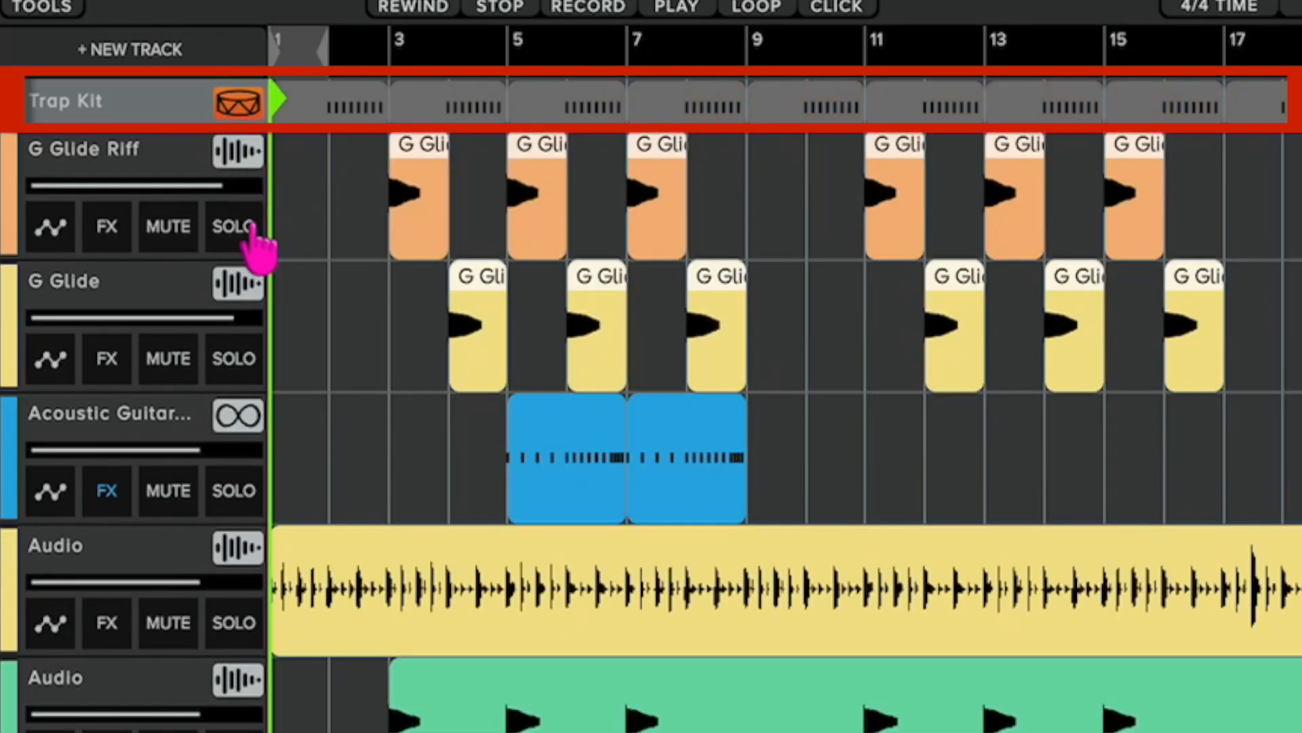
click(242, 162)
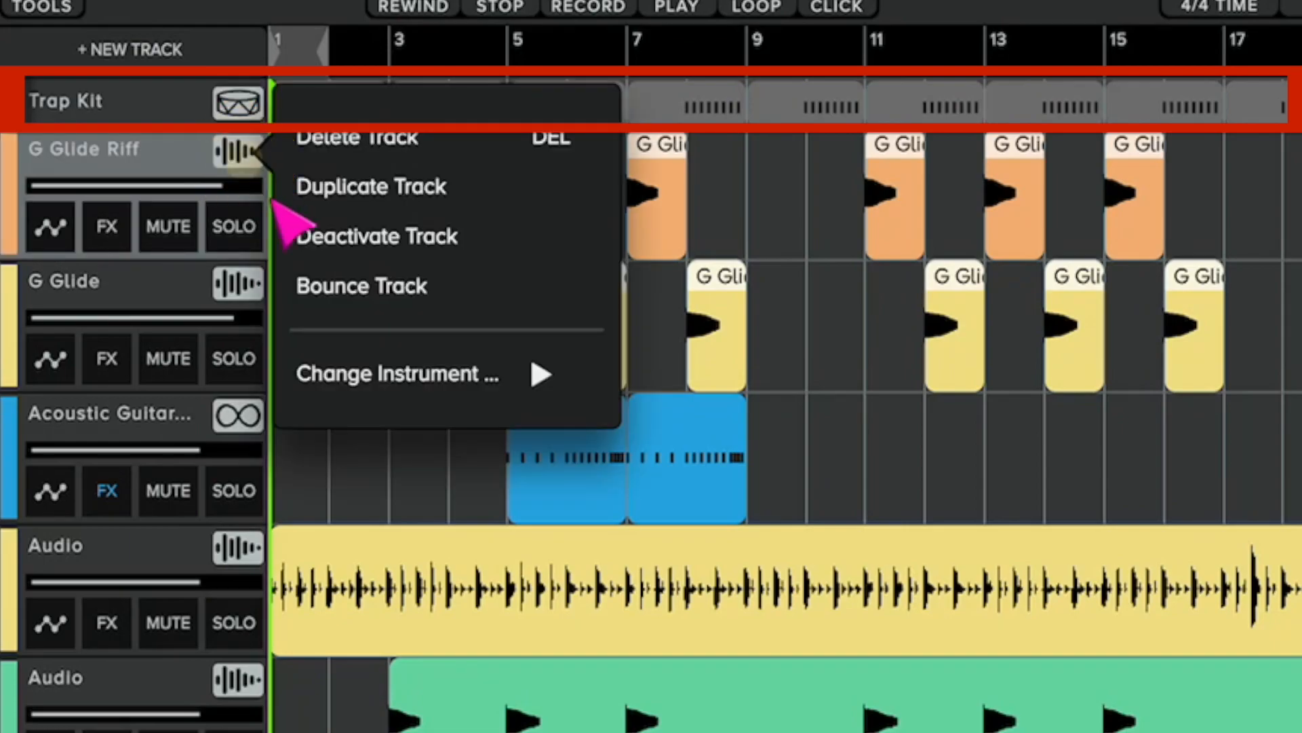
click(289, 236)
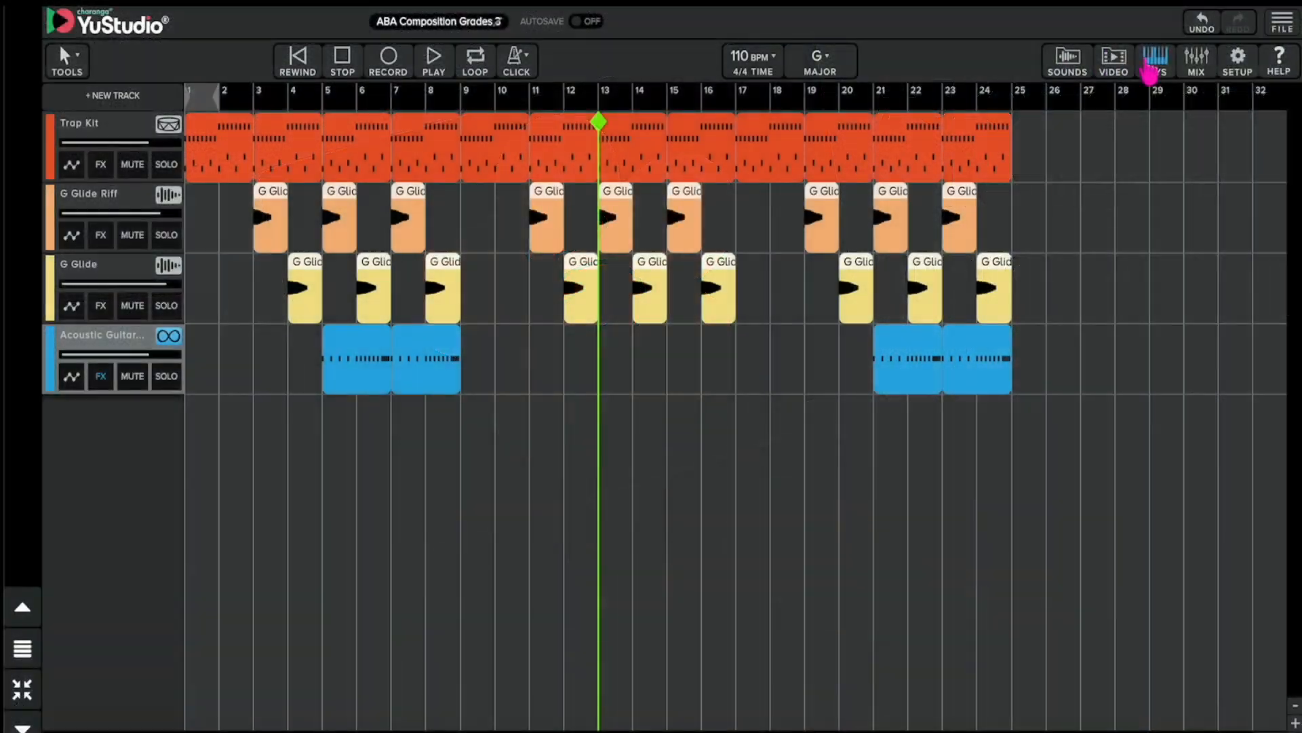
Show the on-screen keyboard and highlight the notes of the selected key, G major.
click(1156, 60)
click(470, 319)
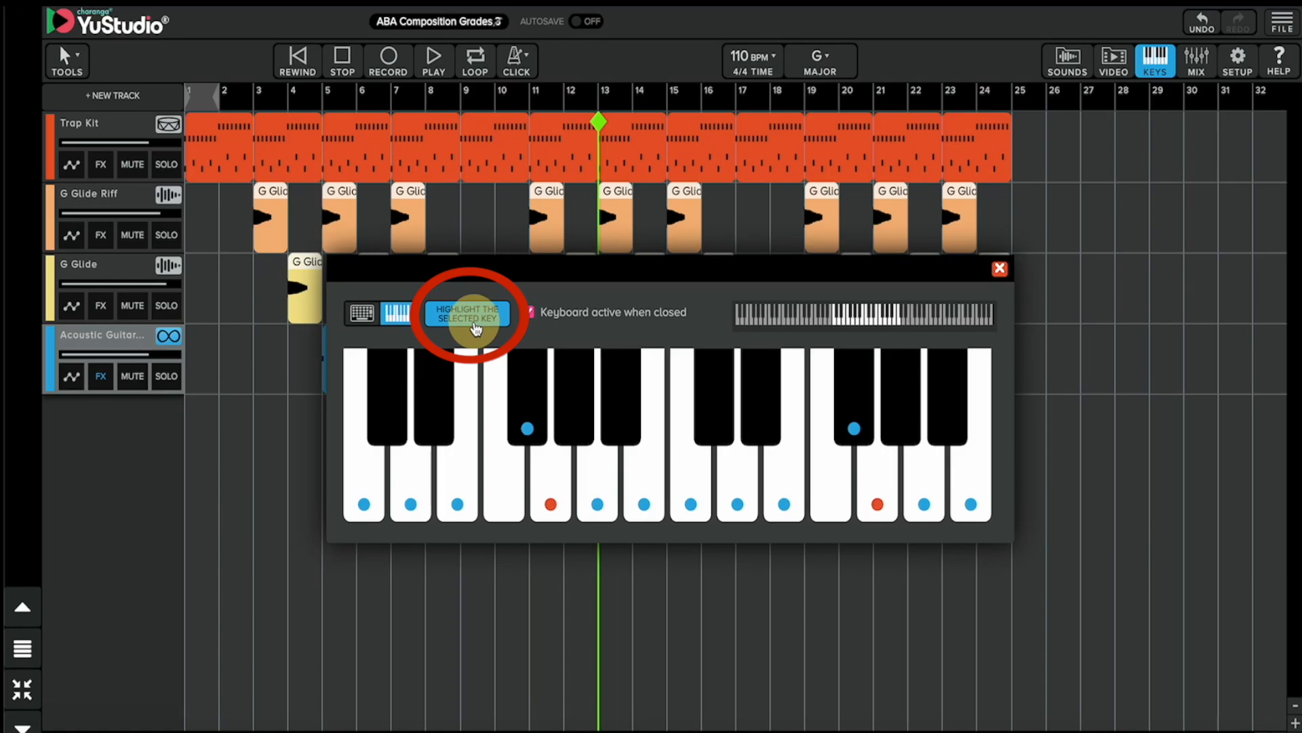
Record a melody on the Acoustic Guitar track from bar 11, playing G, A, G, B, E and G.
click(421, 102)
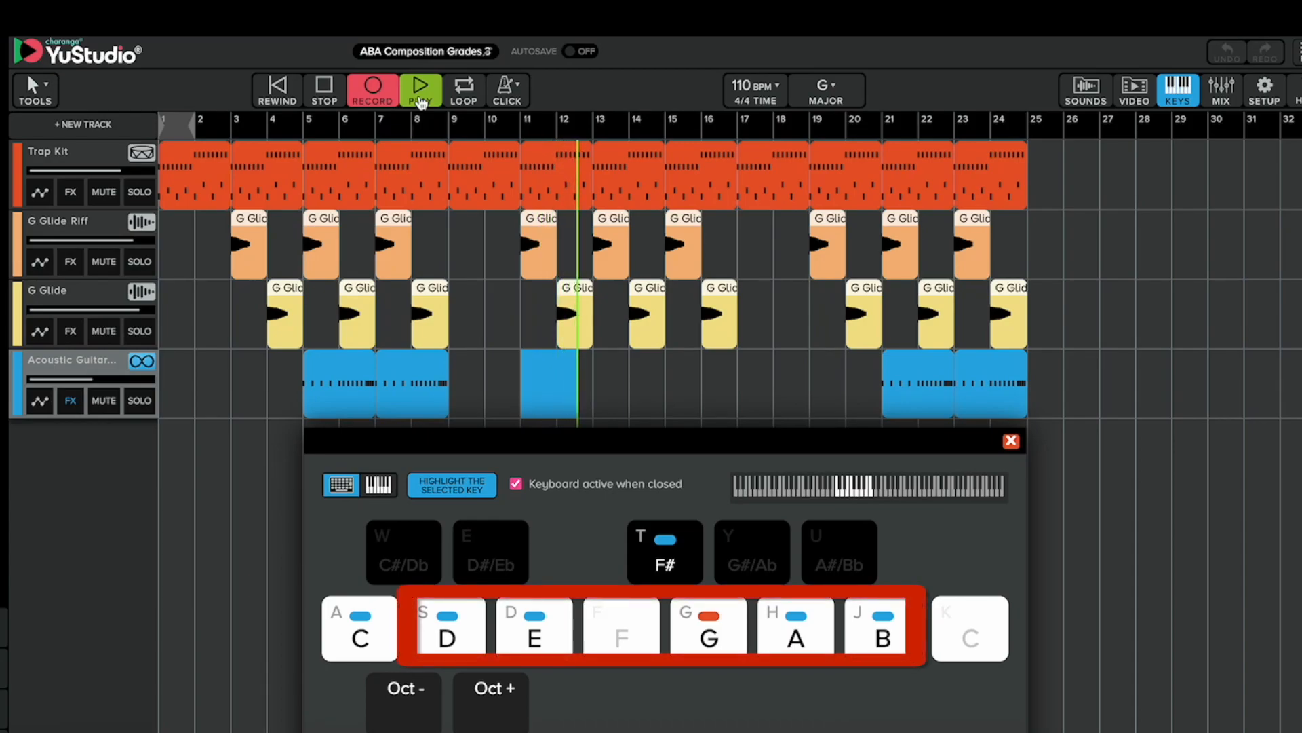
key(g)
key(h)
key(g)
key(j)
key(d)
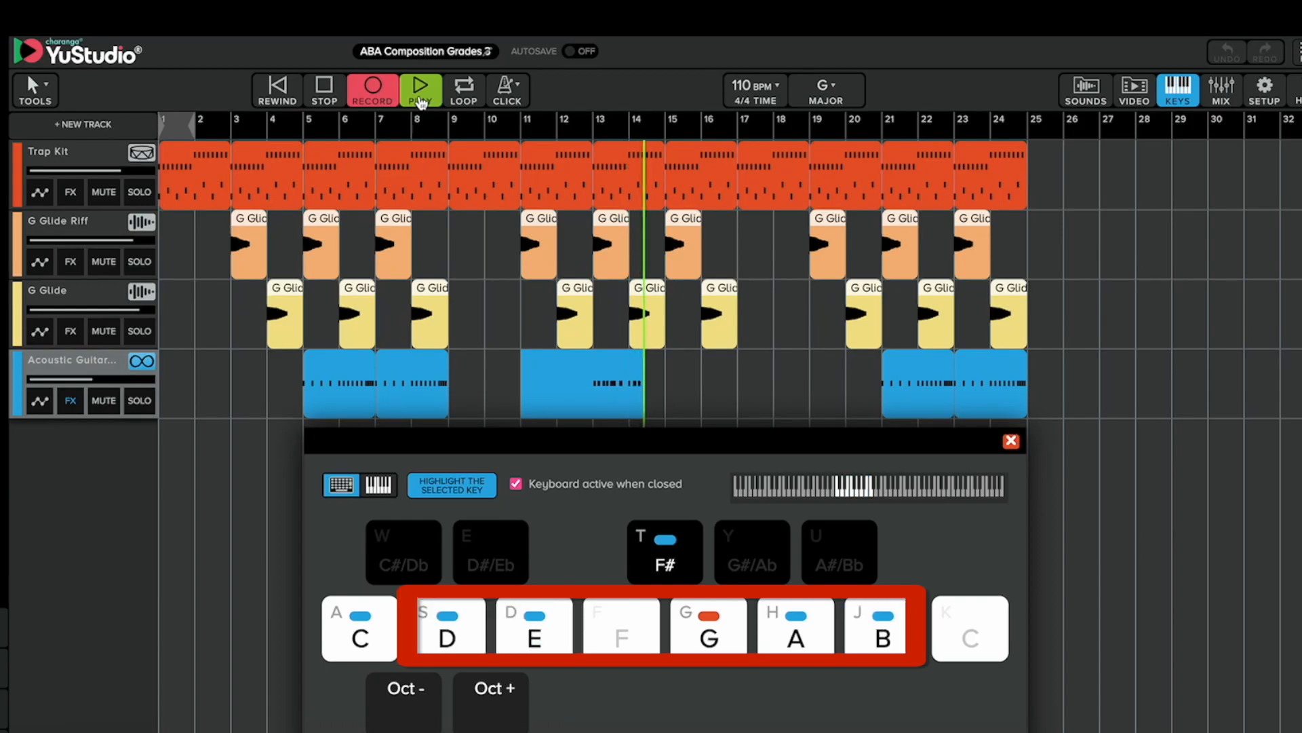
key(g)
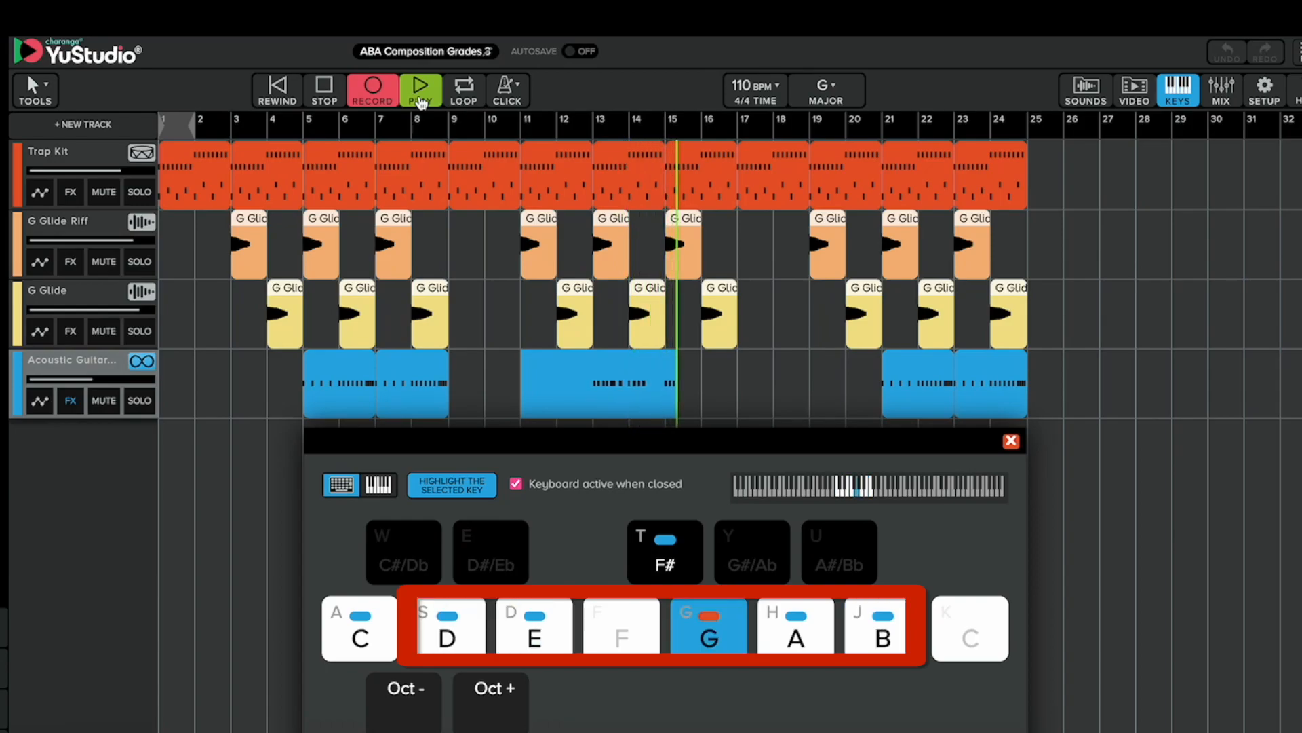